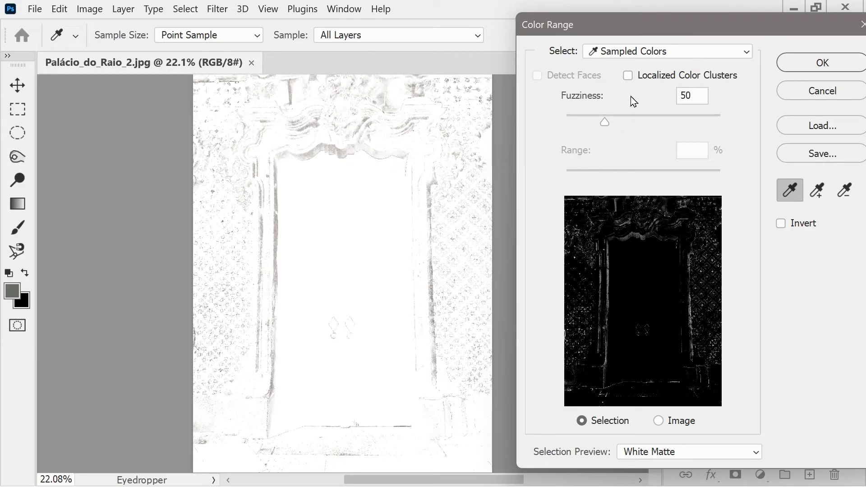
Step: Set the Color Range selection preview to None and the eyedropper sample size to 51 by 51 Average
click(628, 75)
click(629, 76)
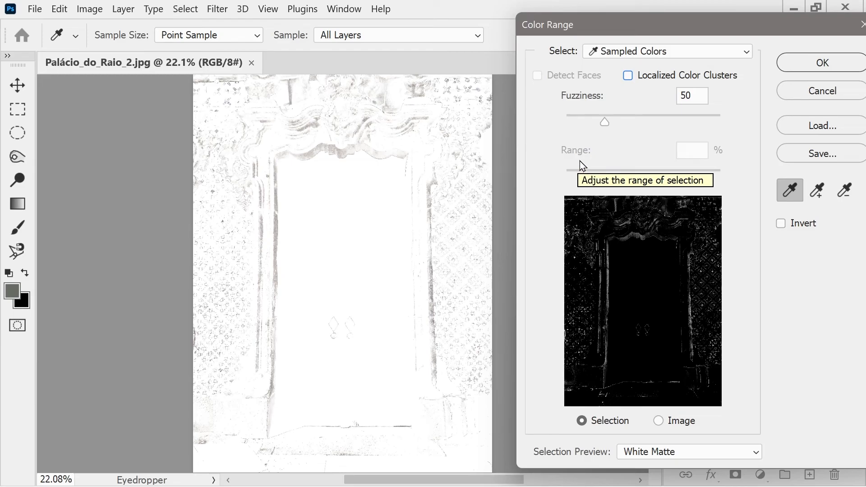
click(651, 456)
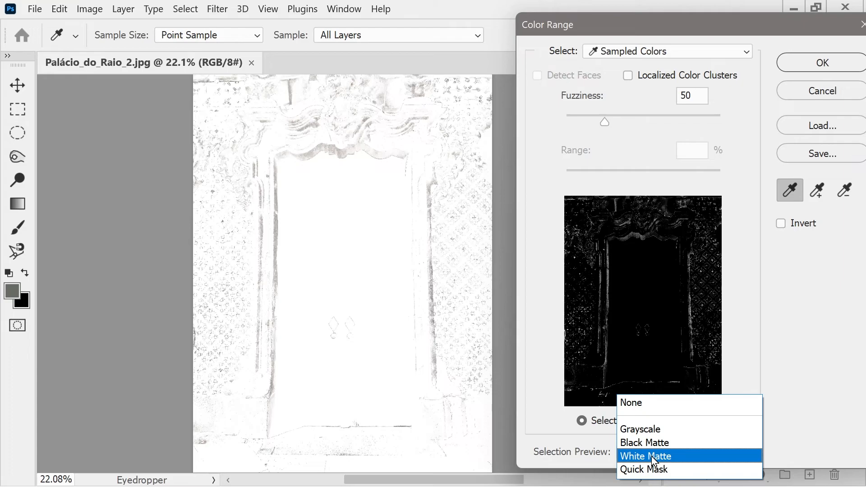
click(647, 405)
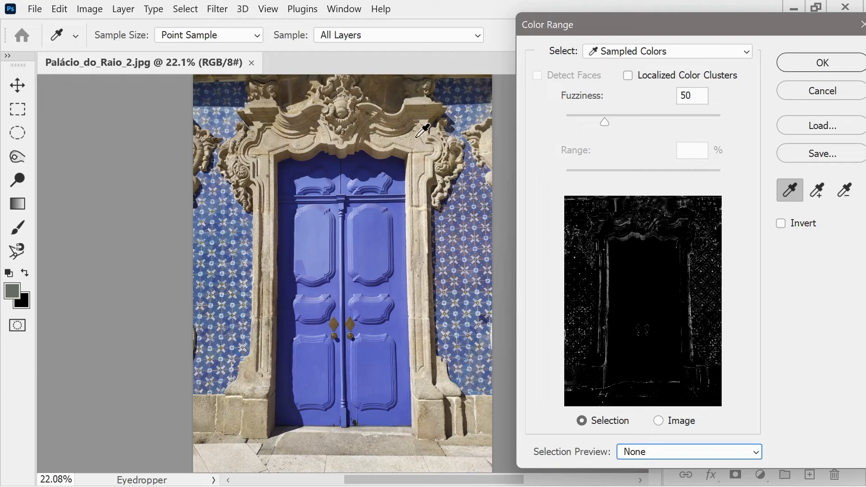
click(245, 36)
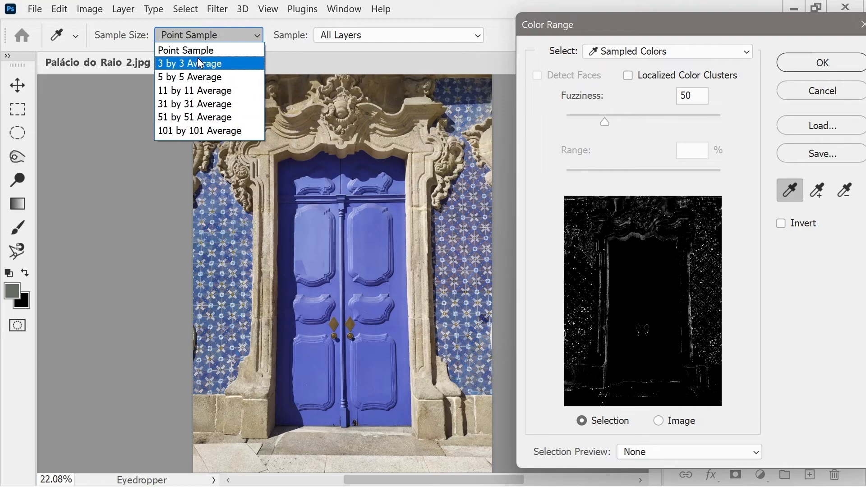
click(195, 116)
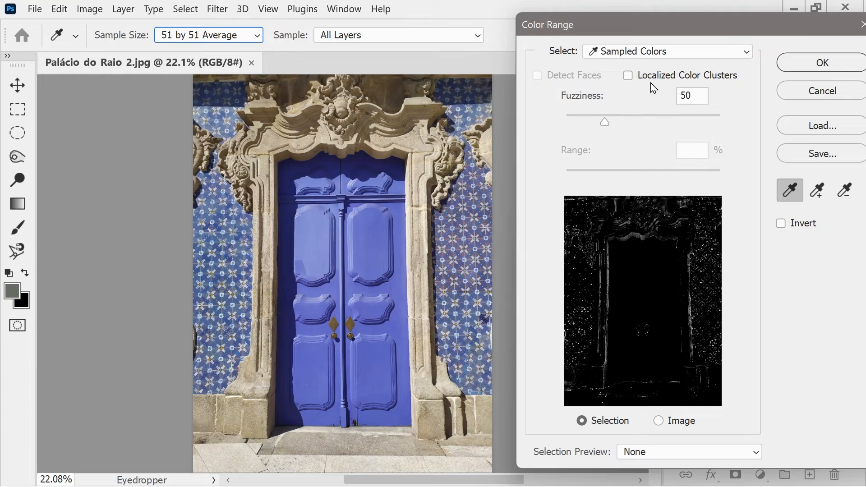
Step: Select the door's blue by sampling its upper-left panel with Fuzziness 165, and hide the selection edges
click(318, 230)
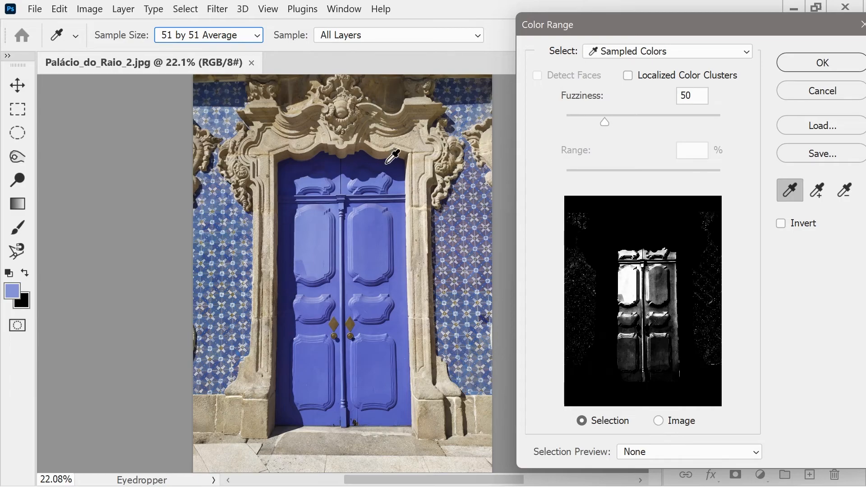
drag(602, 121, 632, 124)
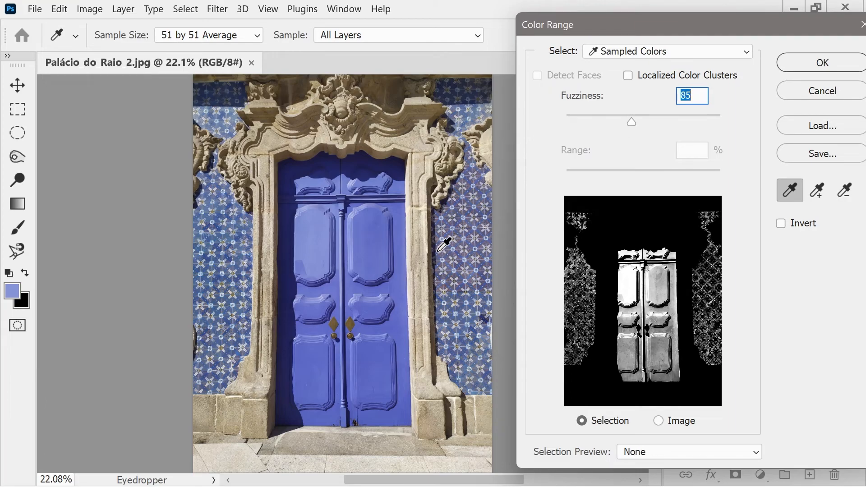
drag(633, 123, 692, 125)
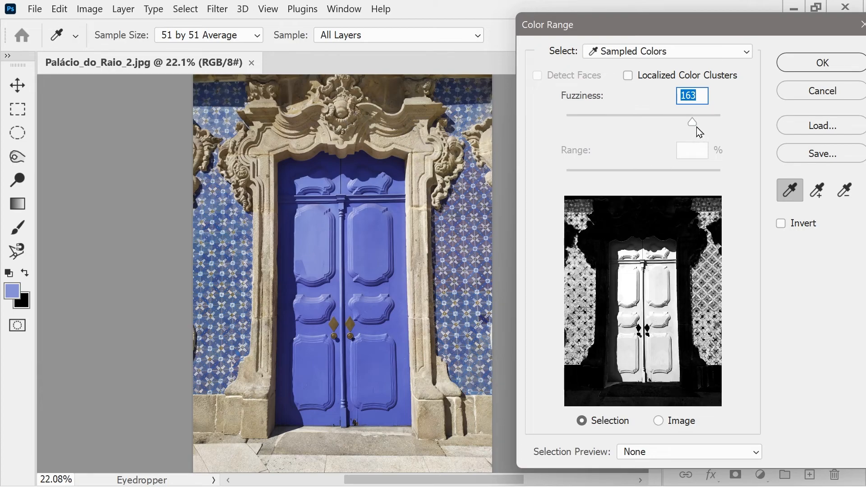
mouse_move(691, 120)
mouse_down()
mouse_move(724, 121)
mouse_move(685, 125)
mouse_up()
click(823, 68)
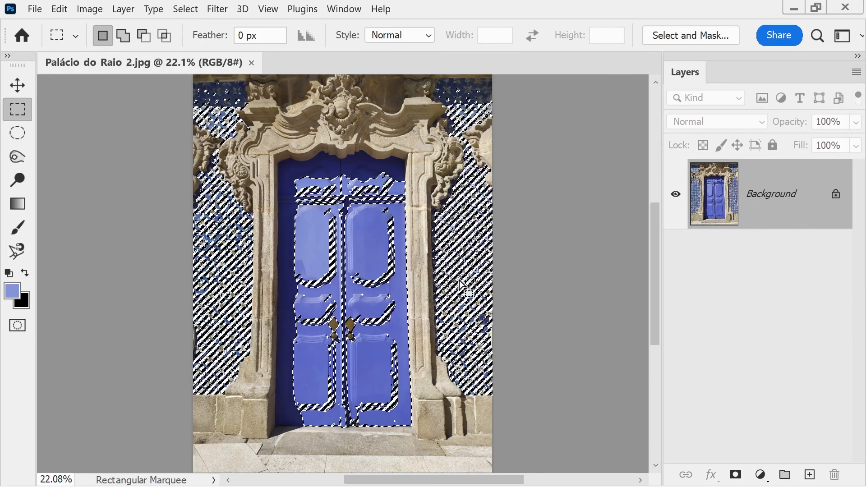
key(ctrl+h)
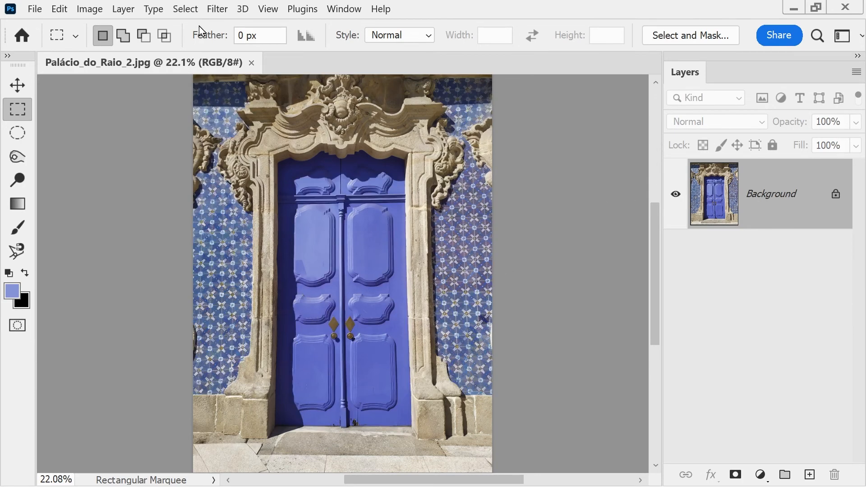
Step: Reopen Color Range, enable Localized Color Clusters and reduce the Range to 51%
click(185, 9)
click(229, 151)
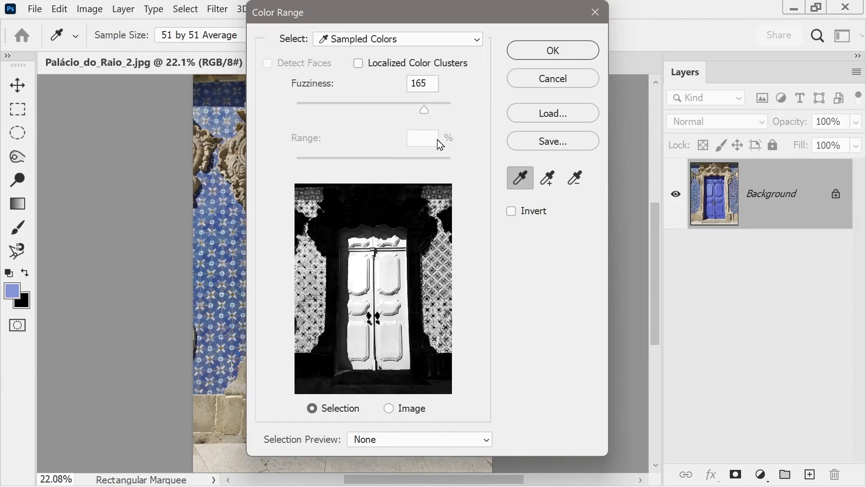
drag(436, 15, 670, 35)
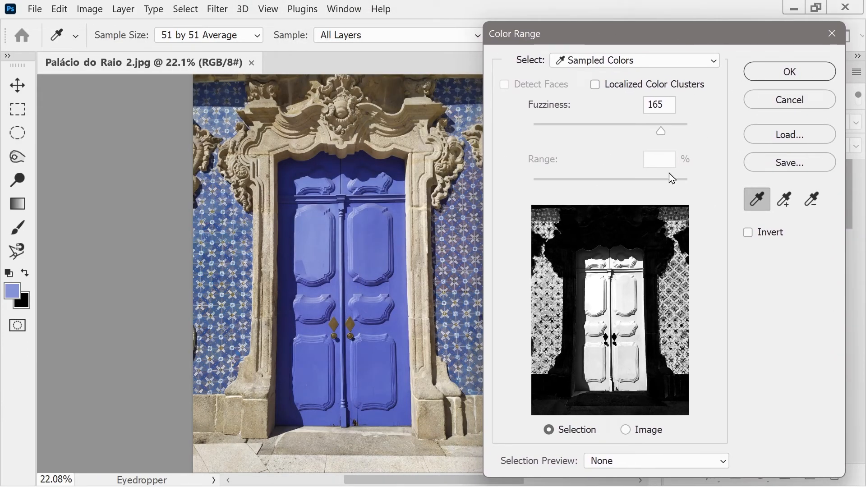
click(595, 85)
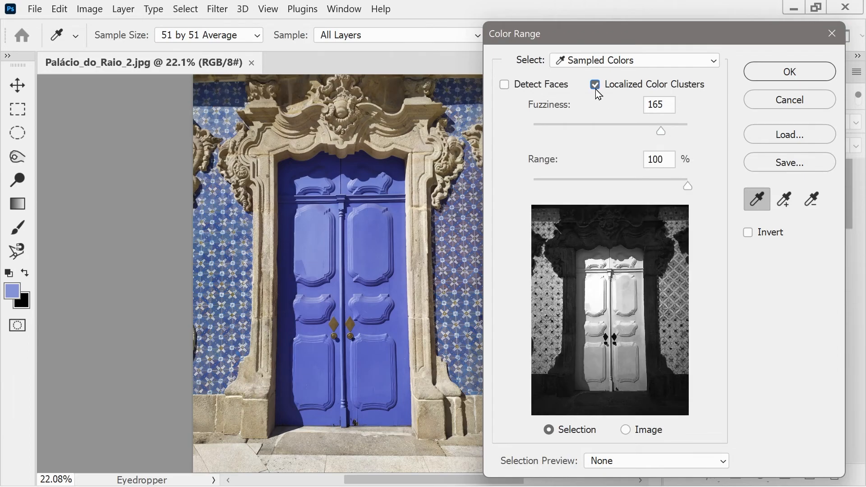
drag(687, 186, 681, 190)
drag(621, 188, 585, 189)
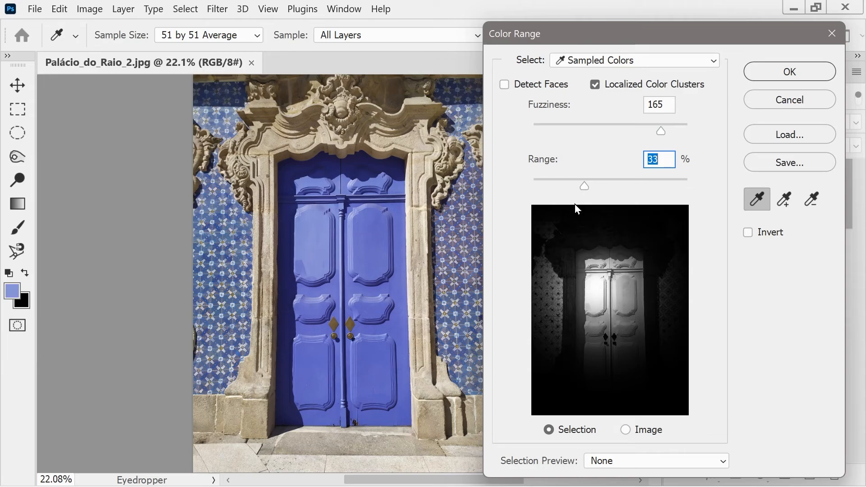
drag(582, 188, 611, 187)
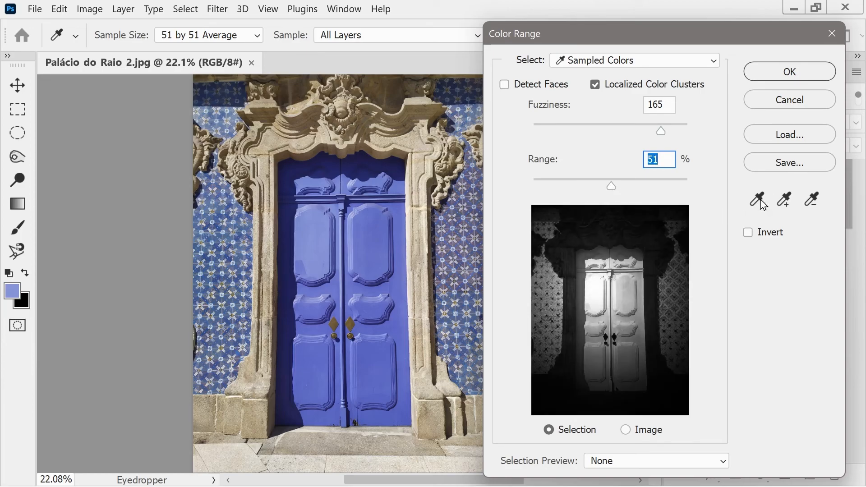
Step: Resample the door's blue at several points near the centre, above and below the upper panels, to compare the localized selections
click(349, 293)
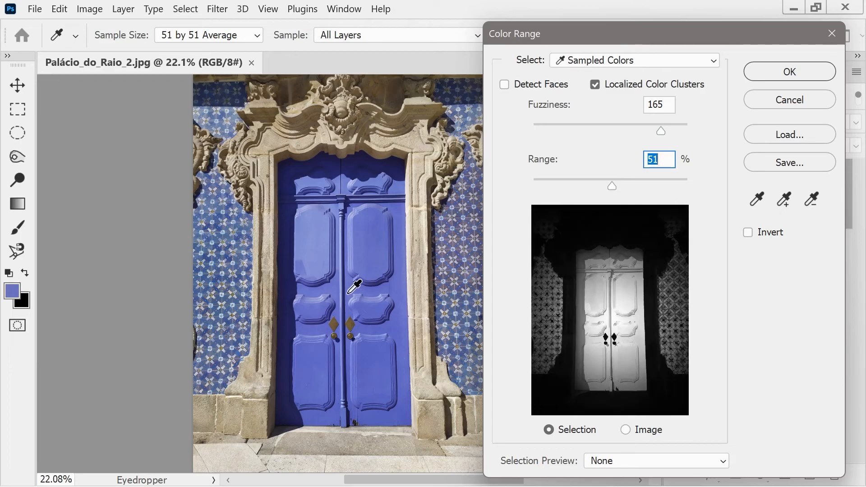
click(351, 208)
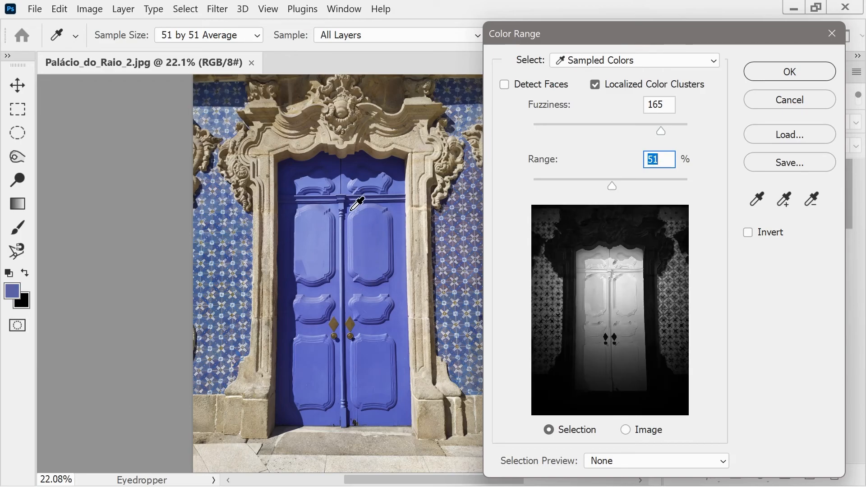
click(329, 287)
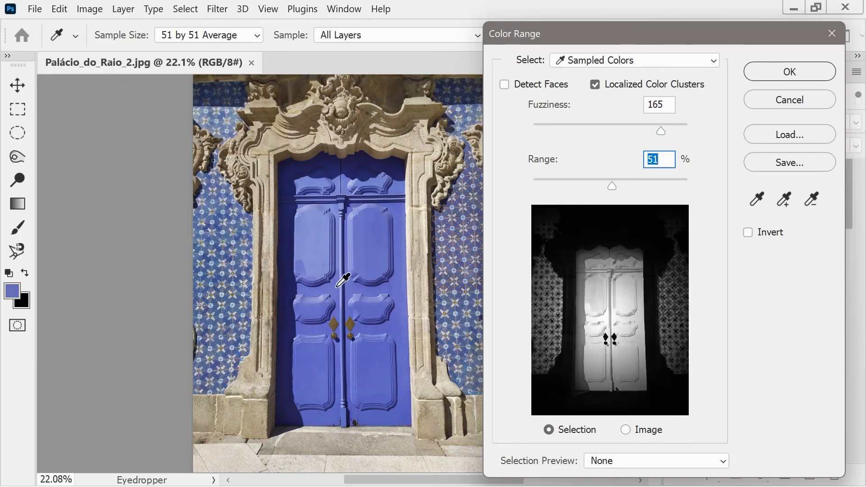
click(350, 287)
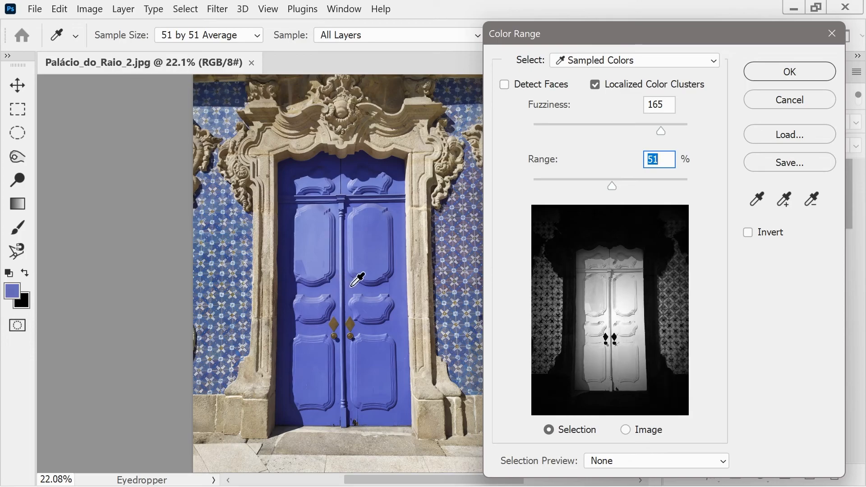
click(351, 213)
click(347, 287)
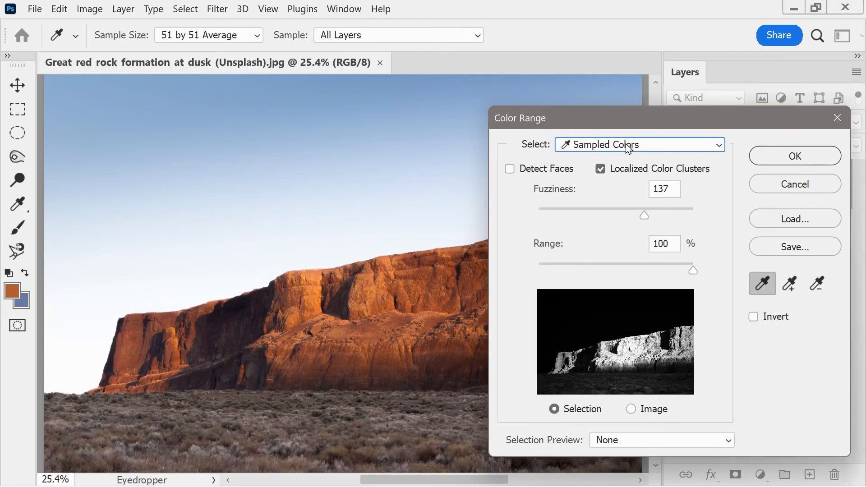
Step: Apply the orange rock Color Range selection, fill it with bright green in Normal mode at 100% opacity, and deselect
click(825, 156)
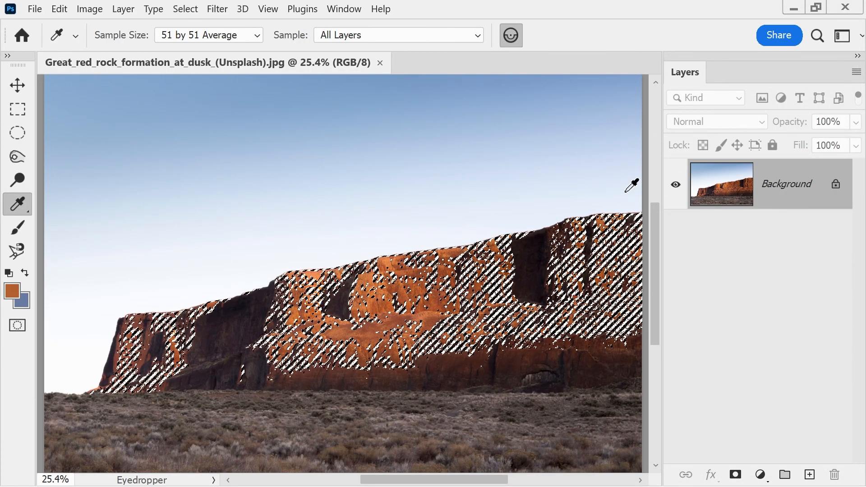
key(shift+F5)
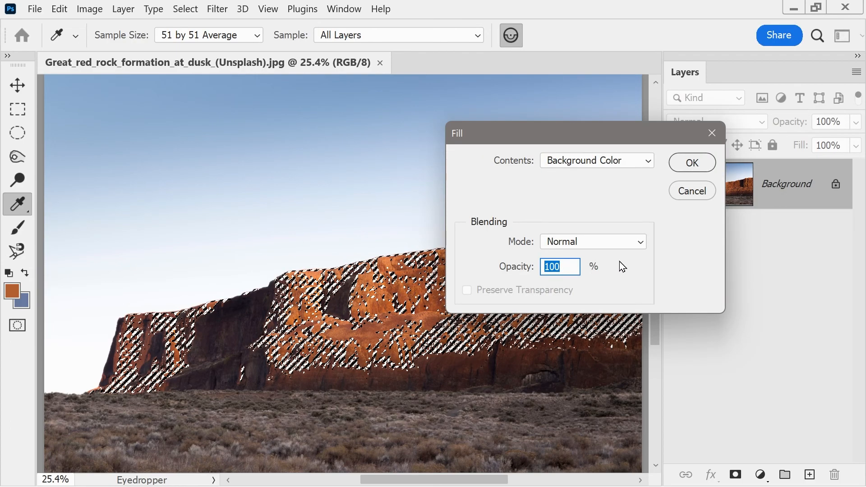
click(597, 167)
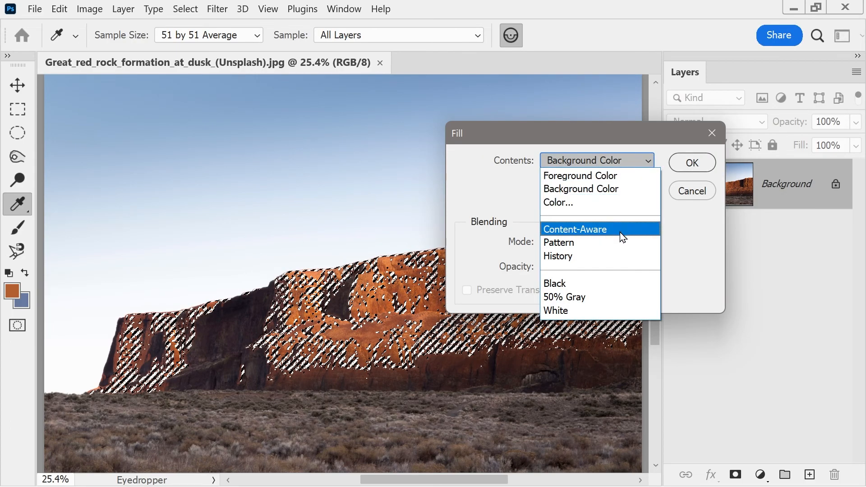
click(599, 204)
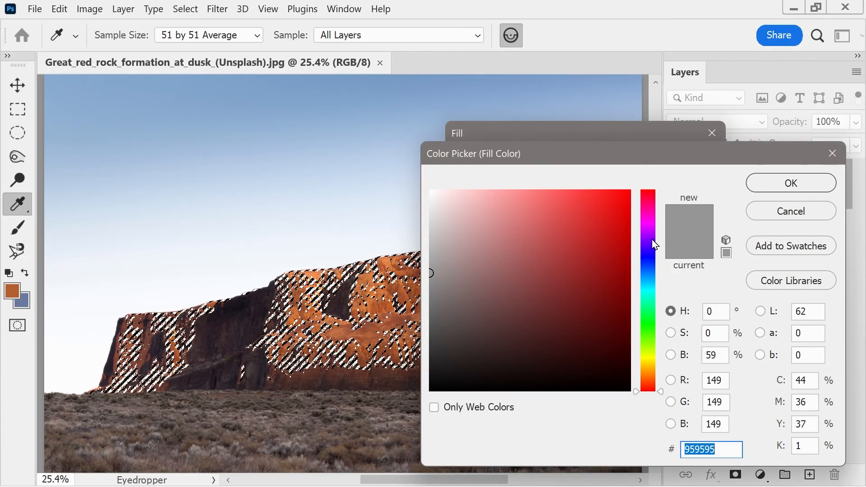
click(647, 334)
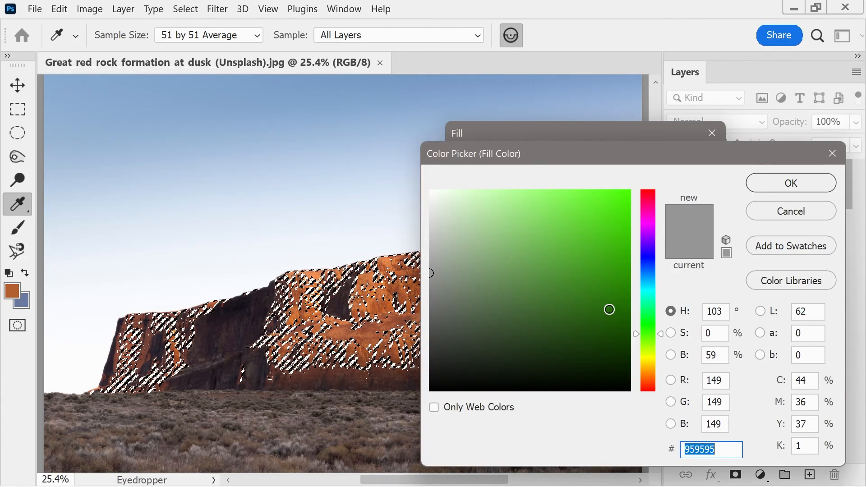
click(578, 190)
click(788, 186)
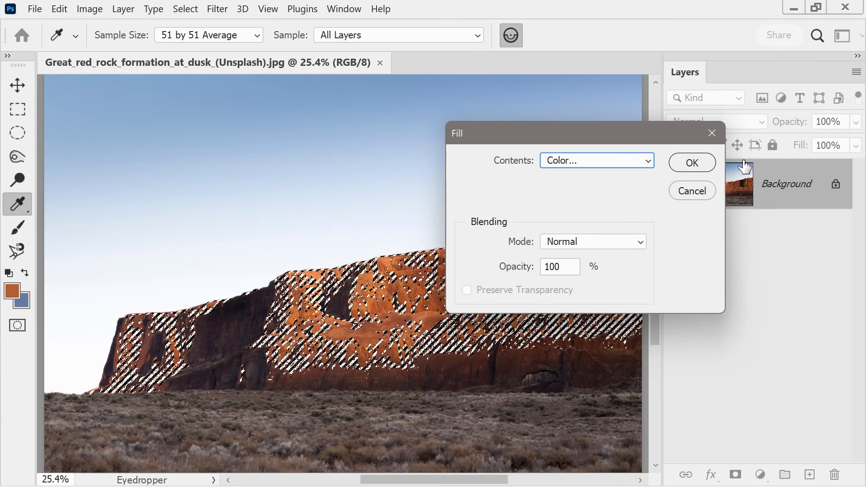
click(691, 164)
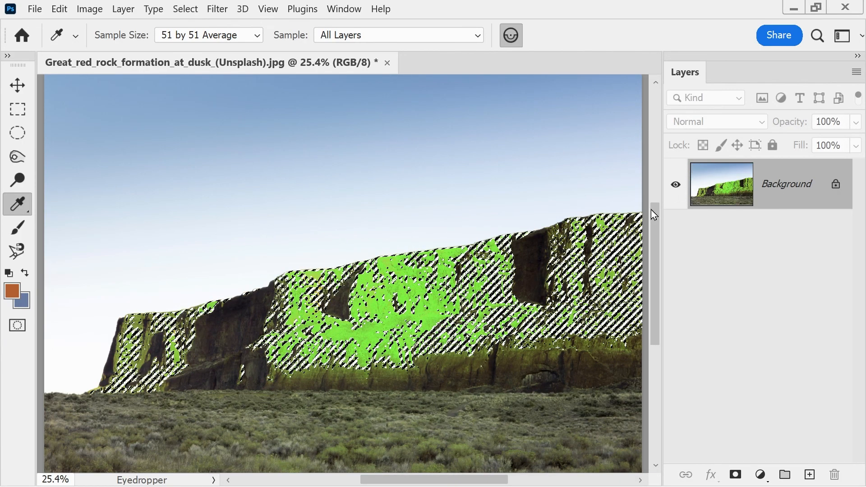
key(ctrl+d)
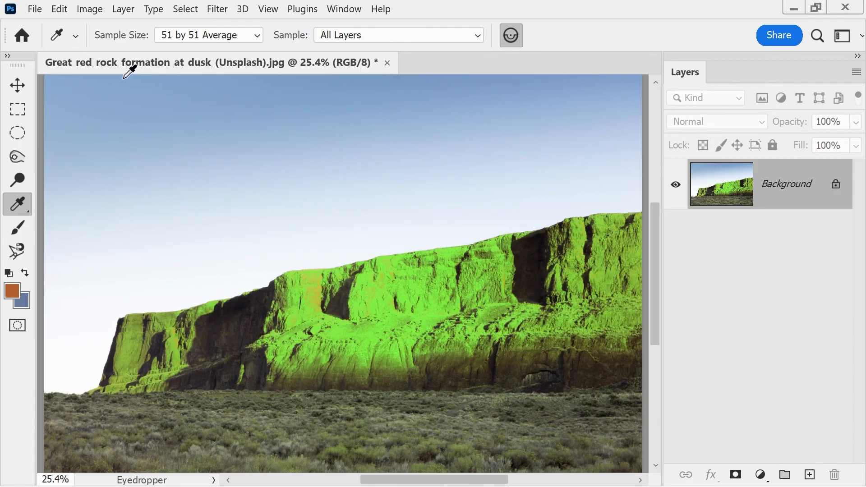
Step: Select the image's Shadows with Color Range, using Fuzziness 29% and Range 18
click(192, 9)
click(210, 153)
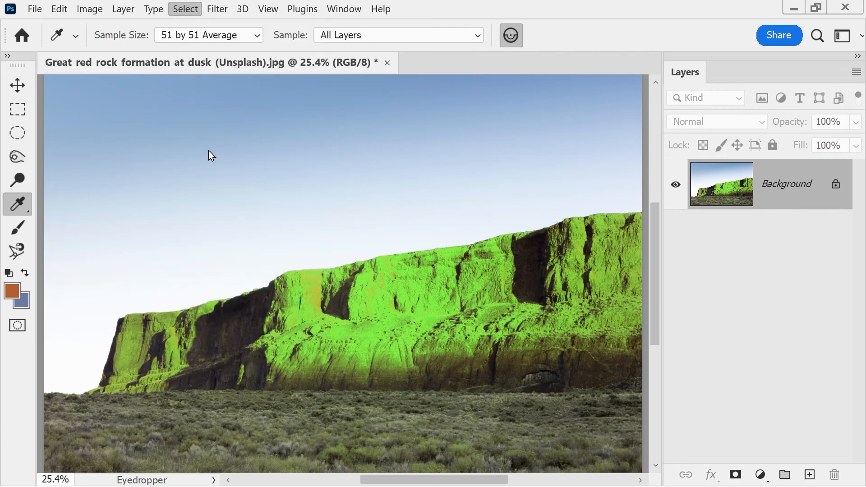
click(585, 146)
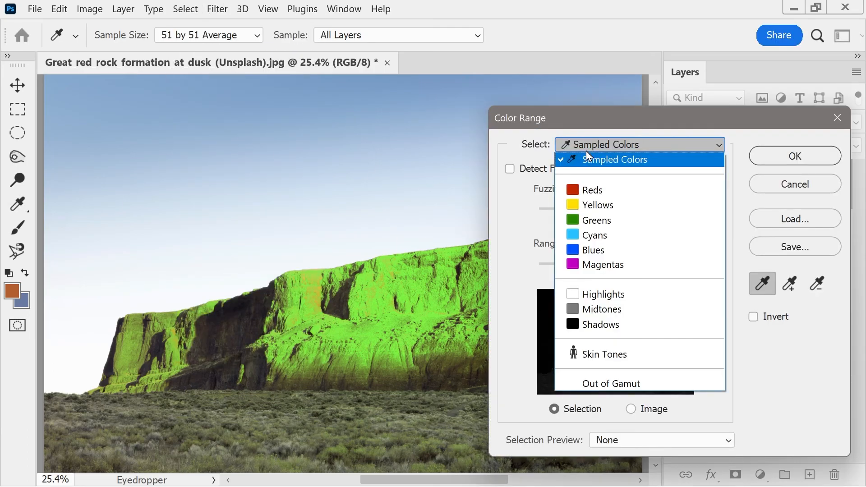
click(585, 324)
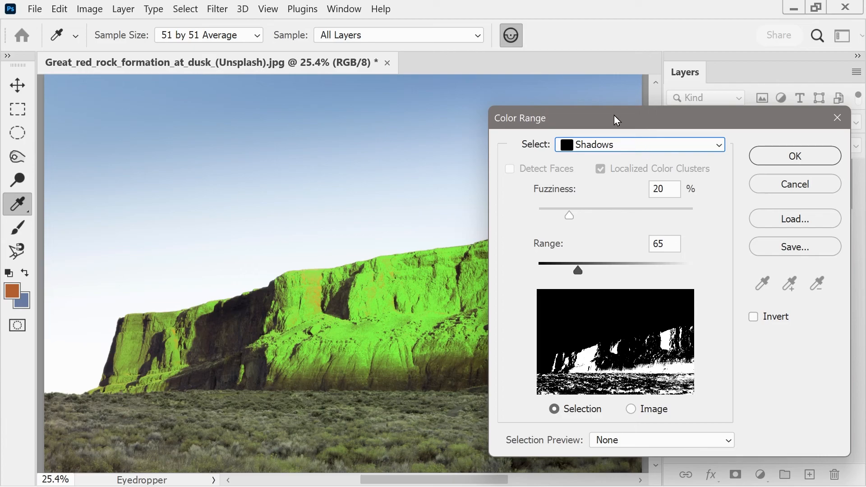
drag(616, 122, 654, 168)
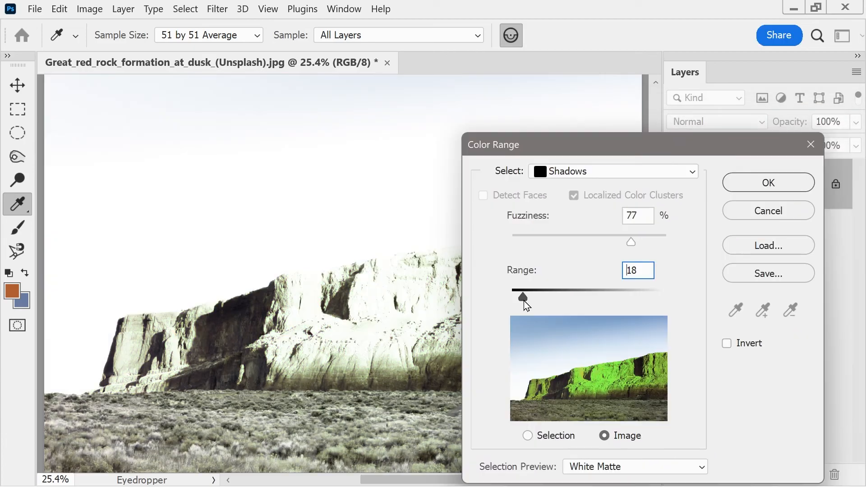
click(523, 300)
drag(630, 243, 558, 239)
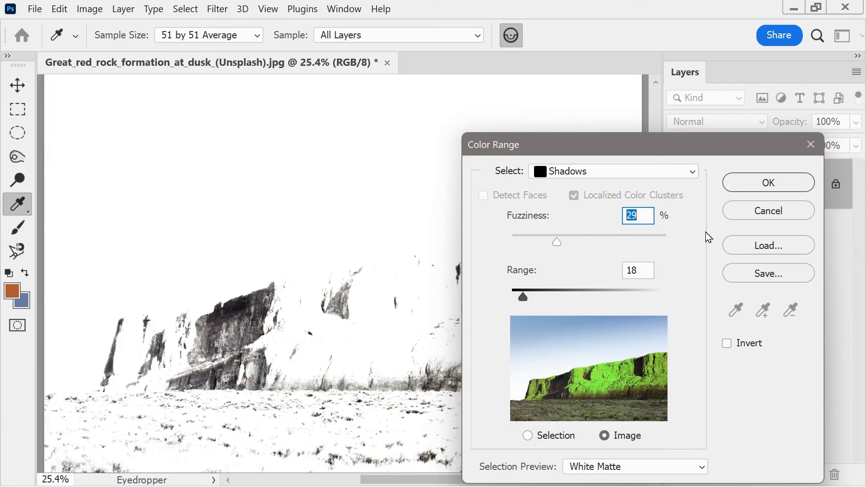
click(749, 190)
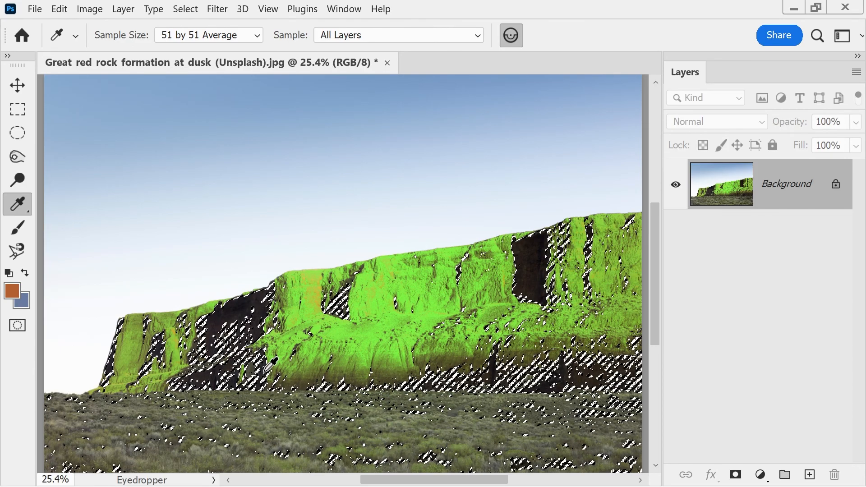
Step: Start a custom-color fill of the shadow selection and switch its color library to PANTONE+ Color Bridge Coated
key(shift+F5)
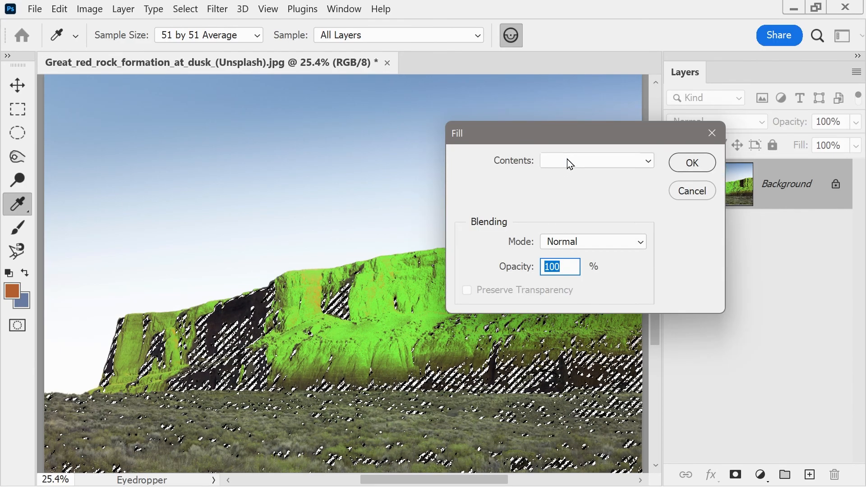
click(568, 161)
click(563, 203)
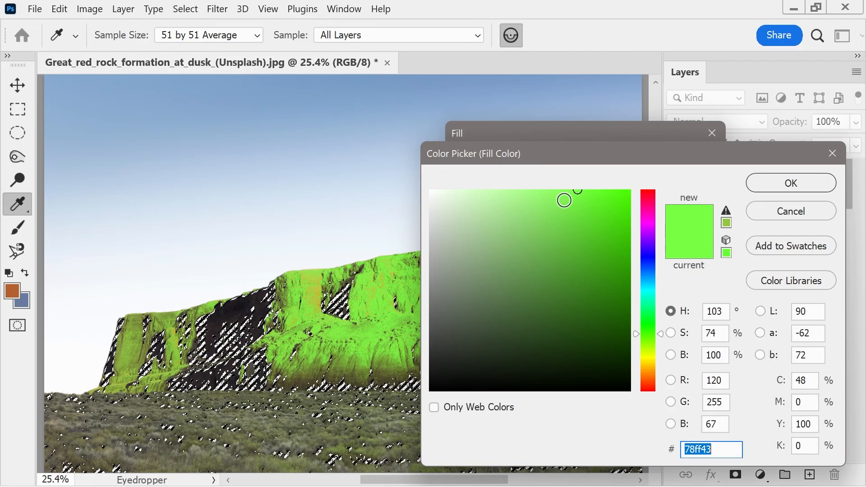
drag(660, 352, 648, 329)
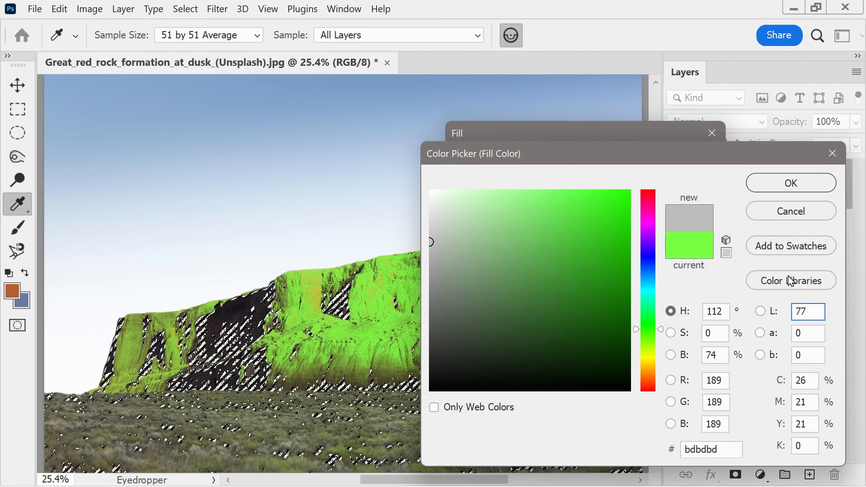
click(790, 280)
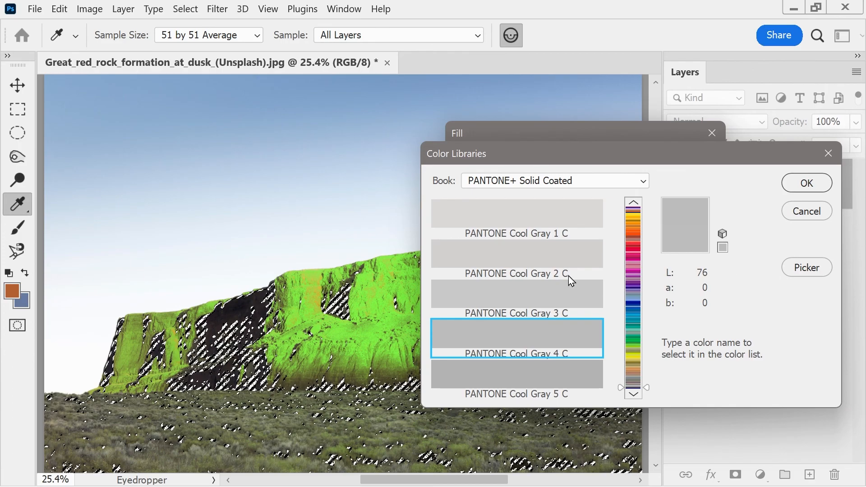
click(541, 186)
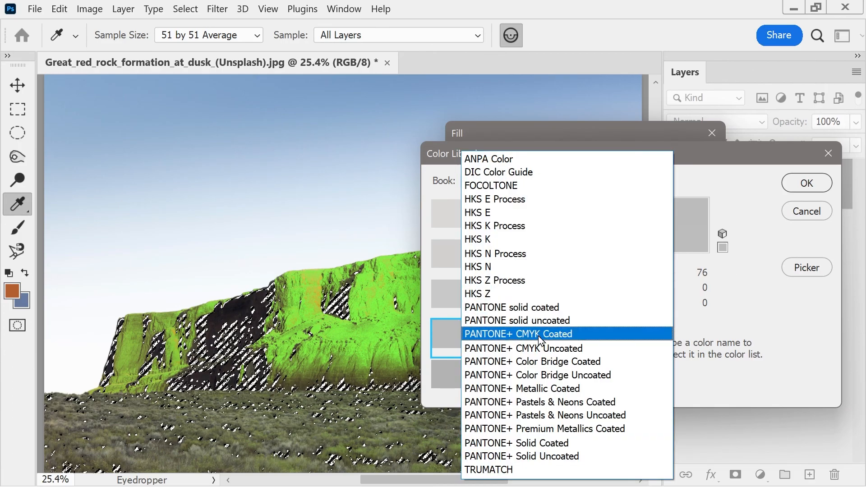
click(547, 366)
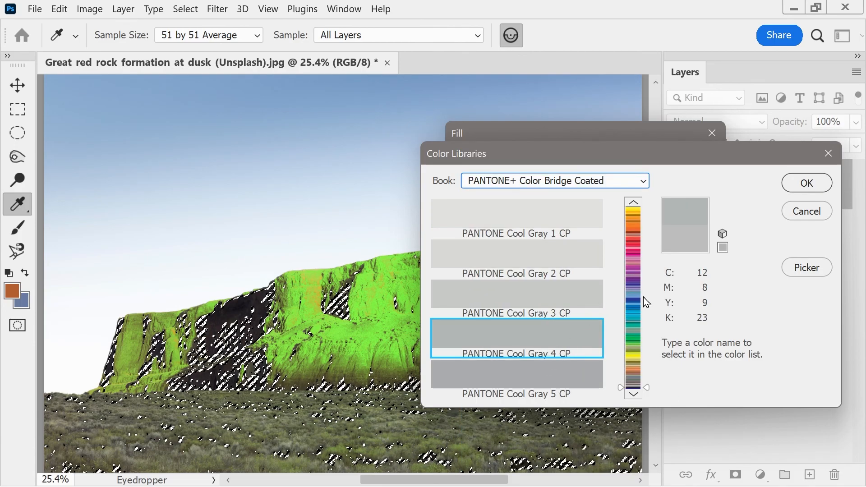
Step: Fill the selected shadows with the green PANTONE 7730 CP in Normal mode at 100% opacity, and deselect
click(633, 265)
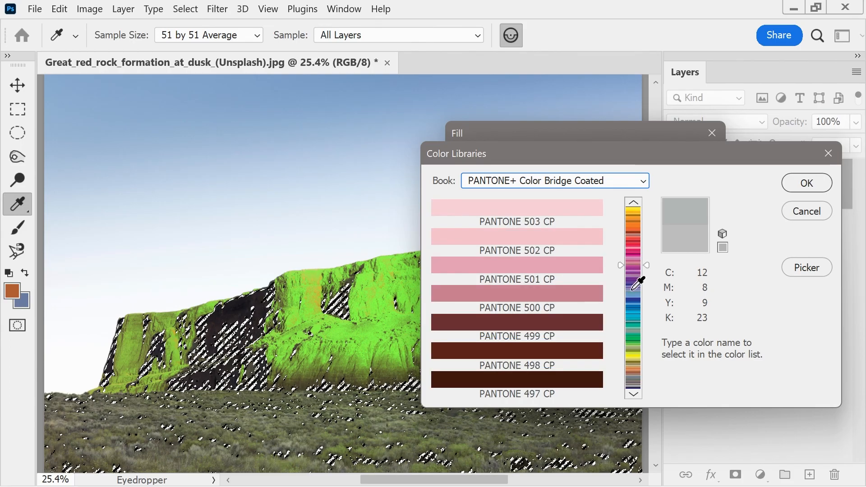
click(633, 297)
click(634, 317)
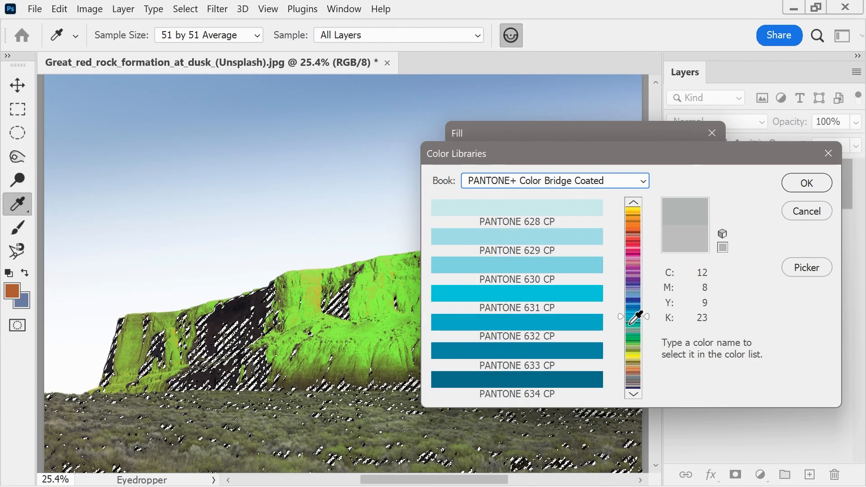
click(633, 342)
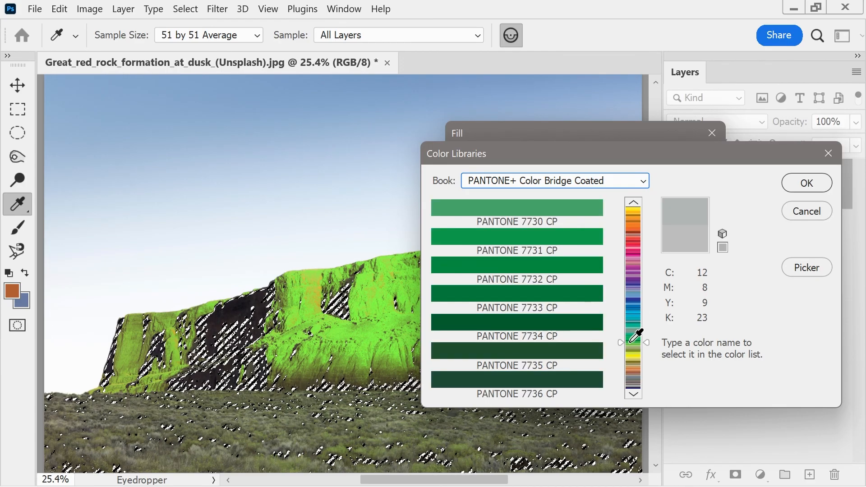
click(540, 213)
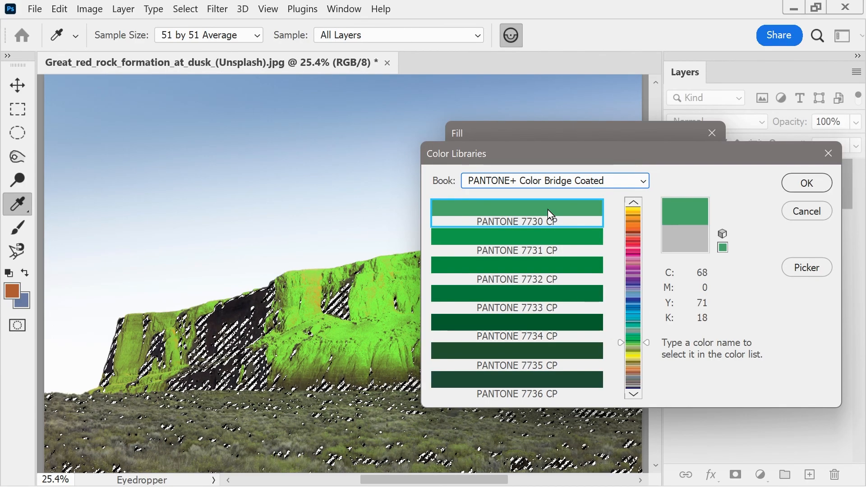
click(808, 184)
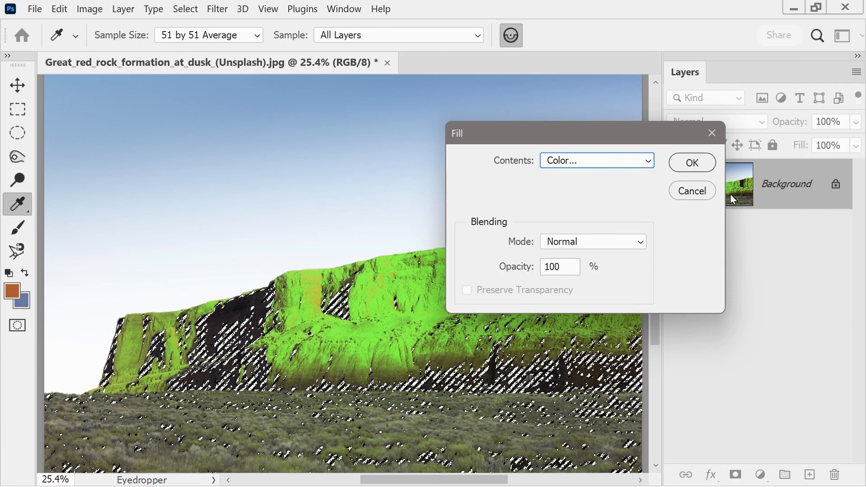
click(694, 163)
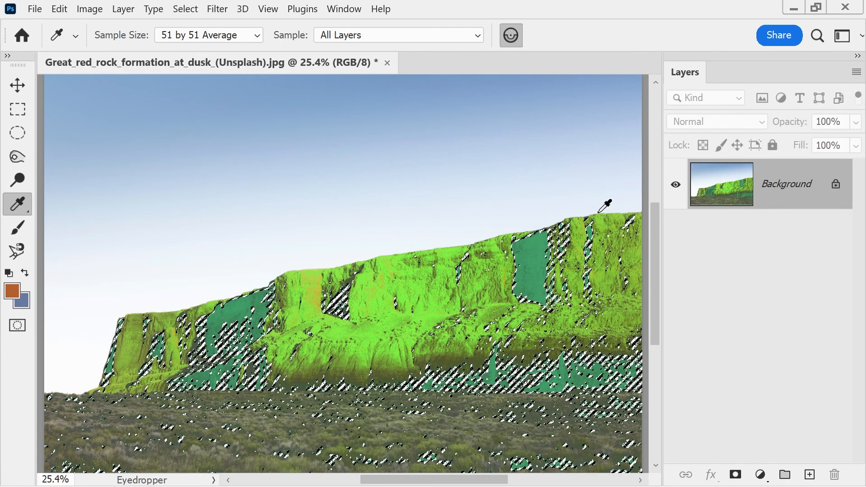
key(ctrl+d)
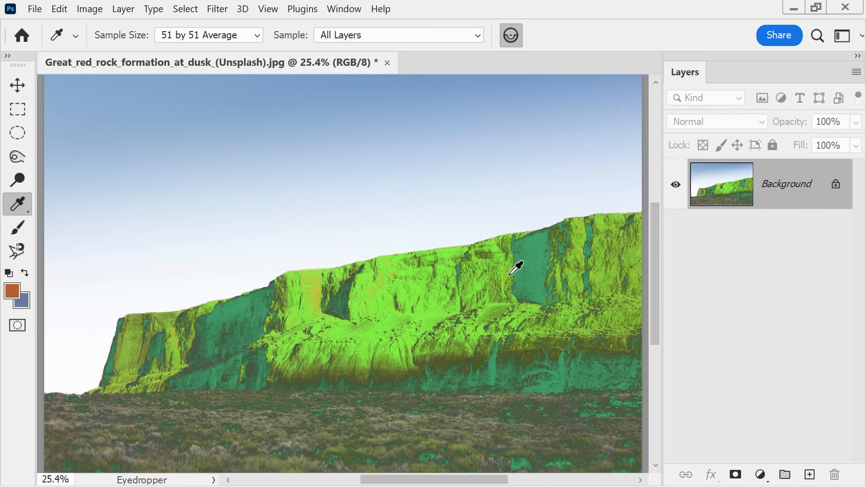